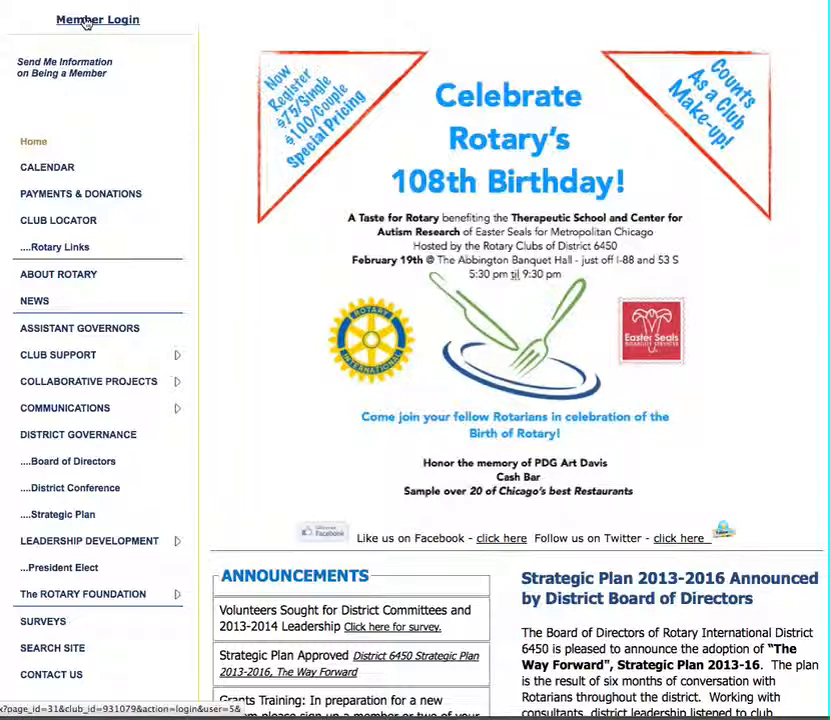
- Log in to the district website and open the Control Panel
click(85, 20)
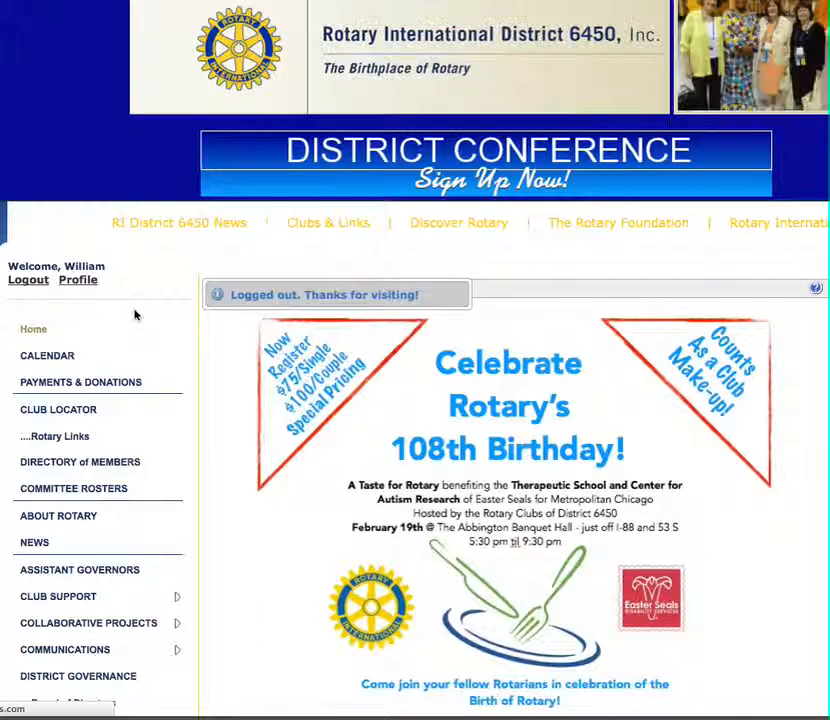
scroll(135, 316, down, 3)
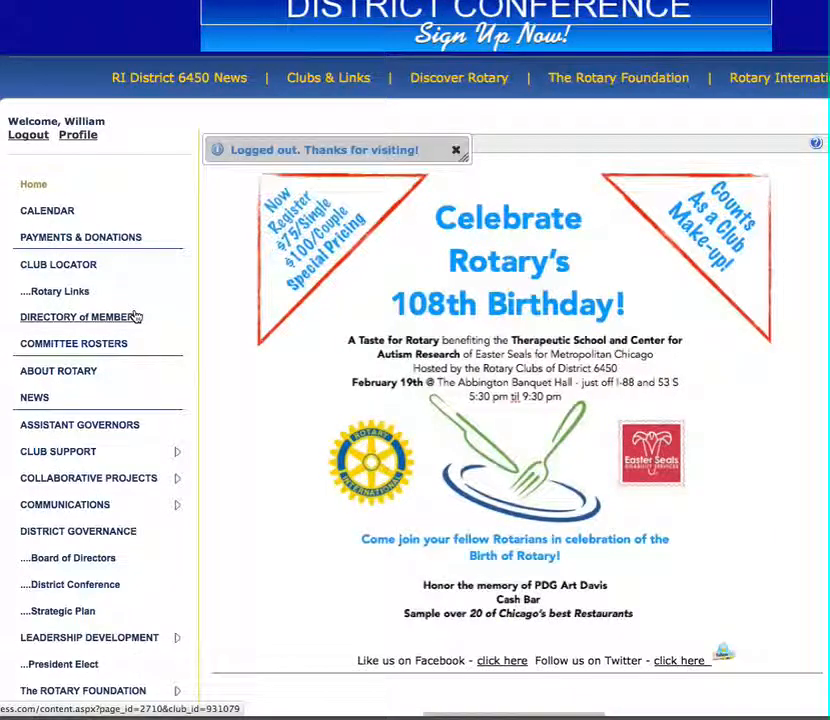
scroll(135, 316, down, 3)
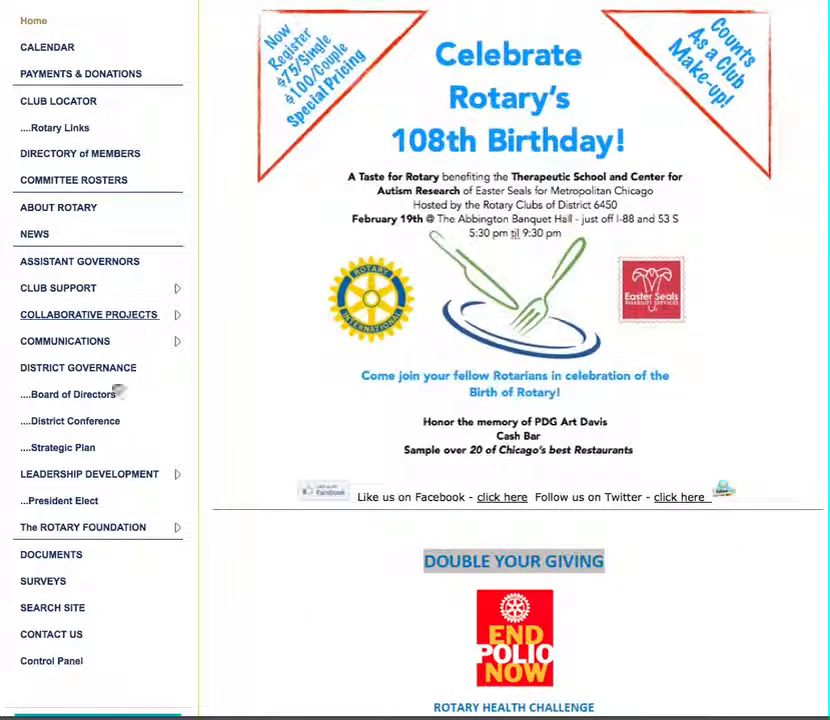
click(57, 663)
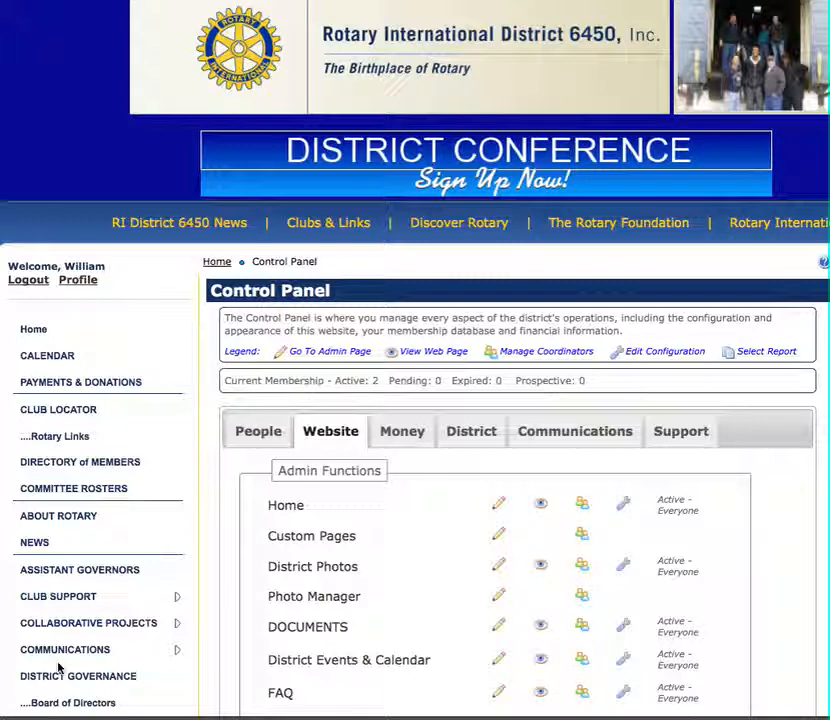
- Open the District Events & Calendar manager from the website admin functions
scroll(58, 668, down, 2)
scroll(58, 668, down, 1)
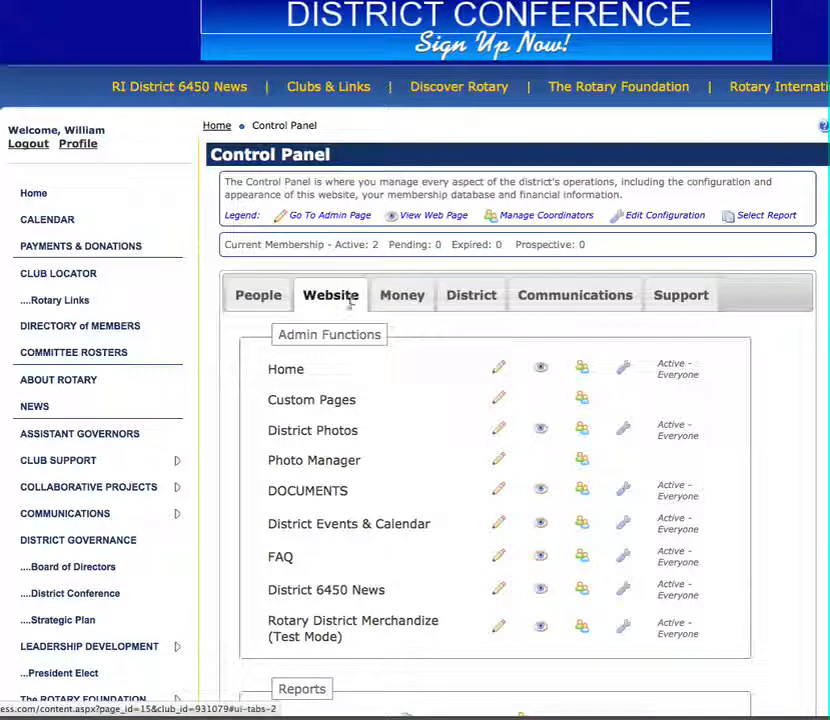
click(342, 531)
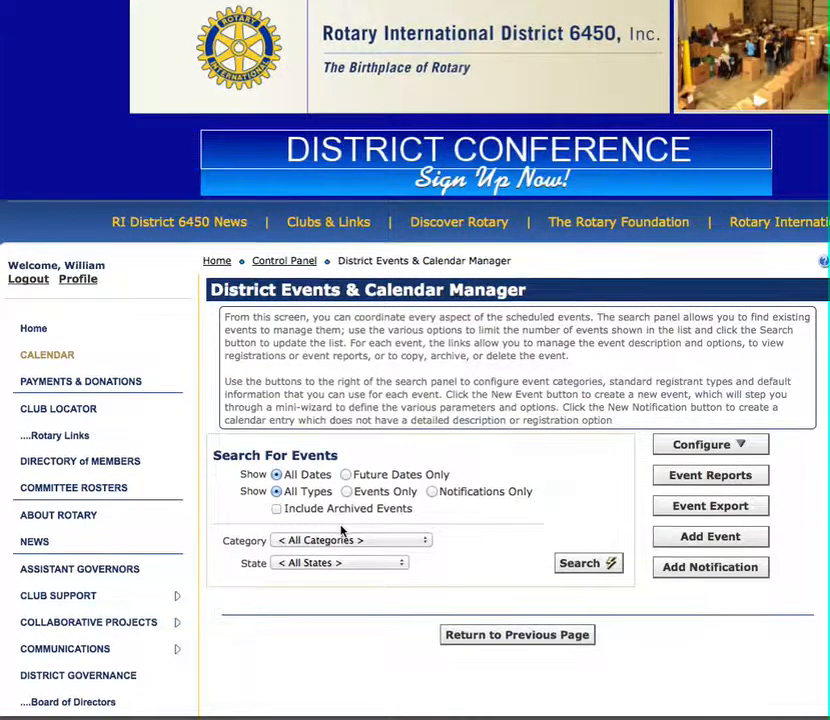
- Open the Event Categories configuration for district events
scroll(341, 531, down, 3)
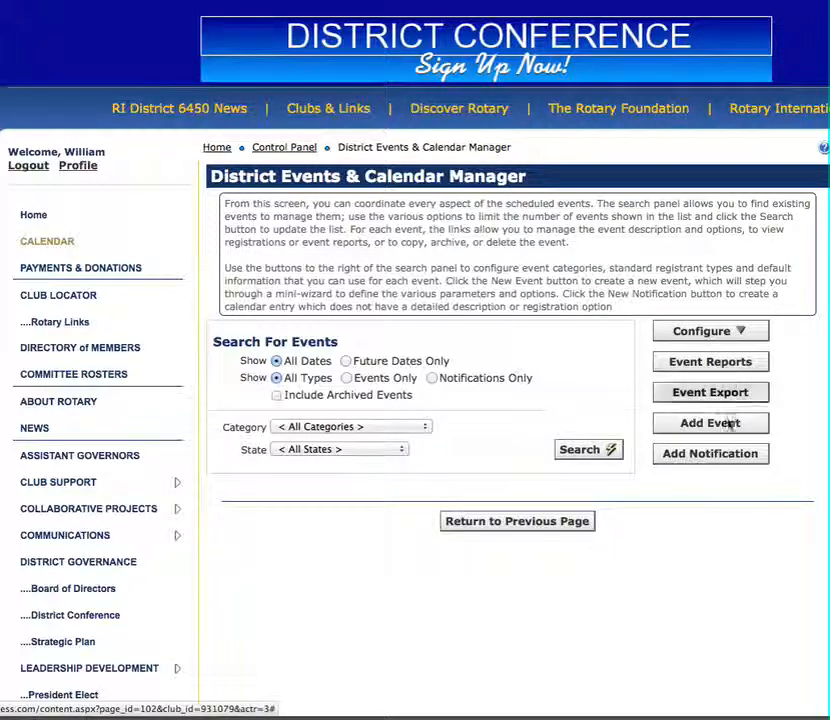
click(715, 334)
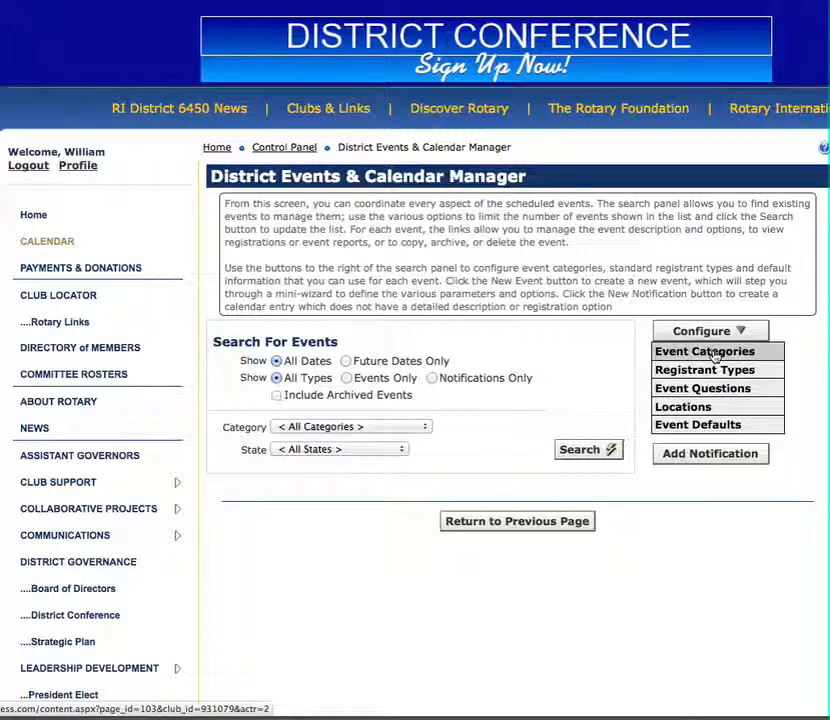
click(716, 354)
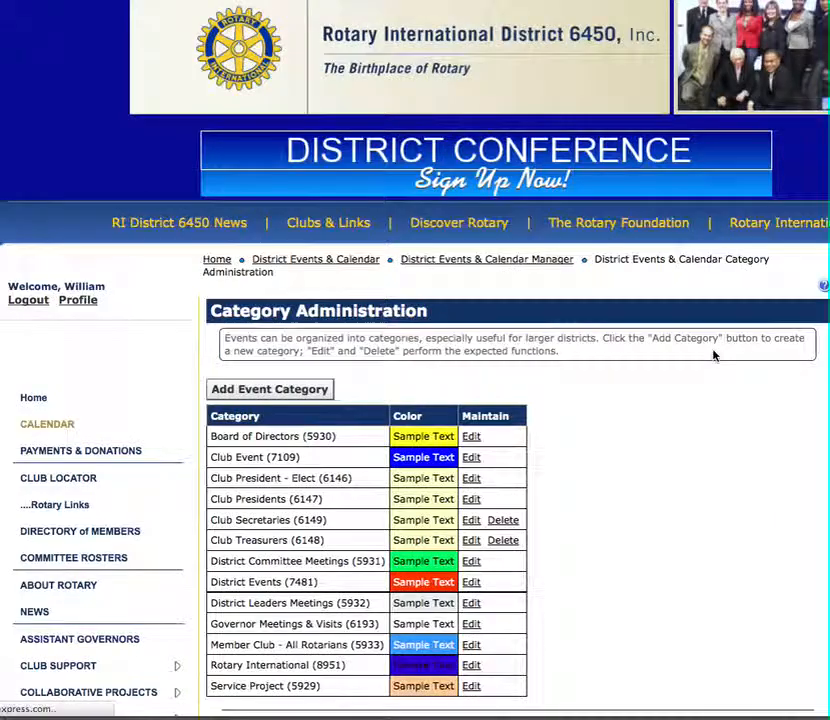
- Open the Board of Directors category's edit dialog to inspect its options, then cancel it
scroll(531, 467, down, 2)
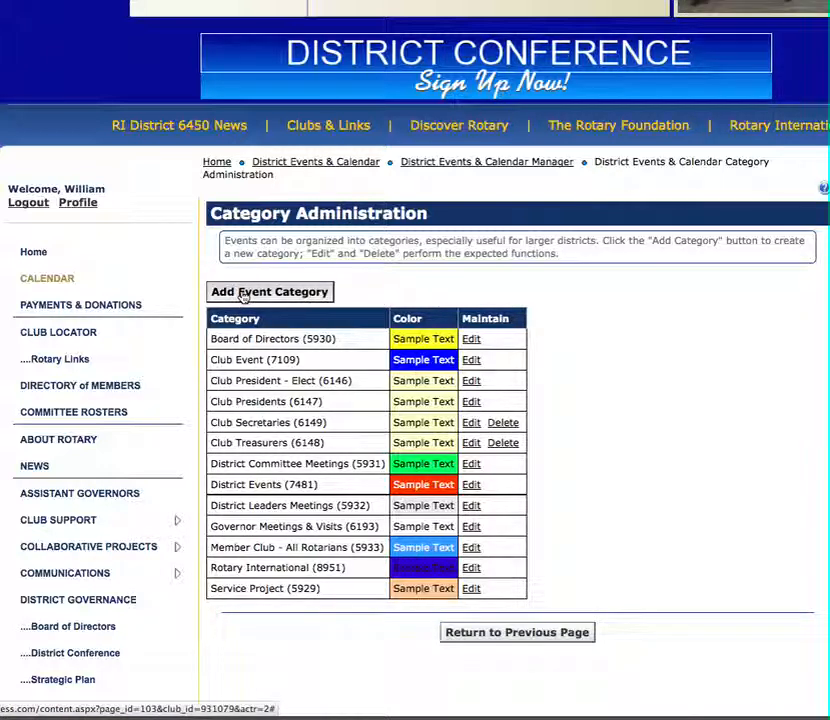
click(472, 340)
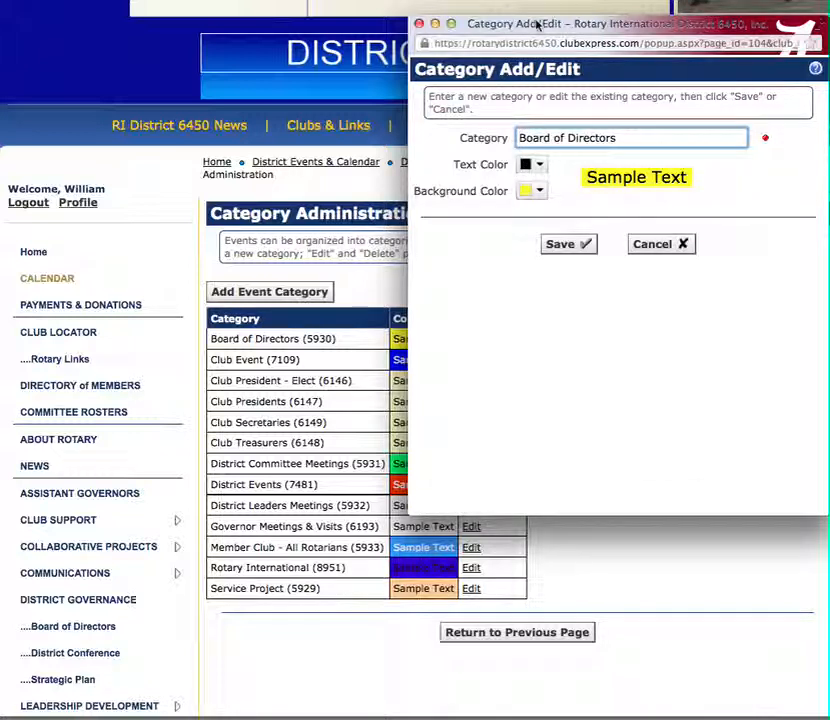
drag(536, 24, 617, 130)
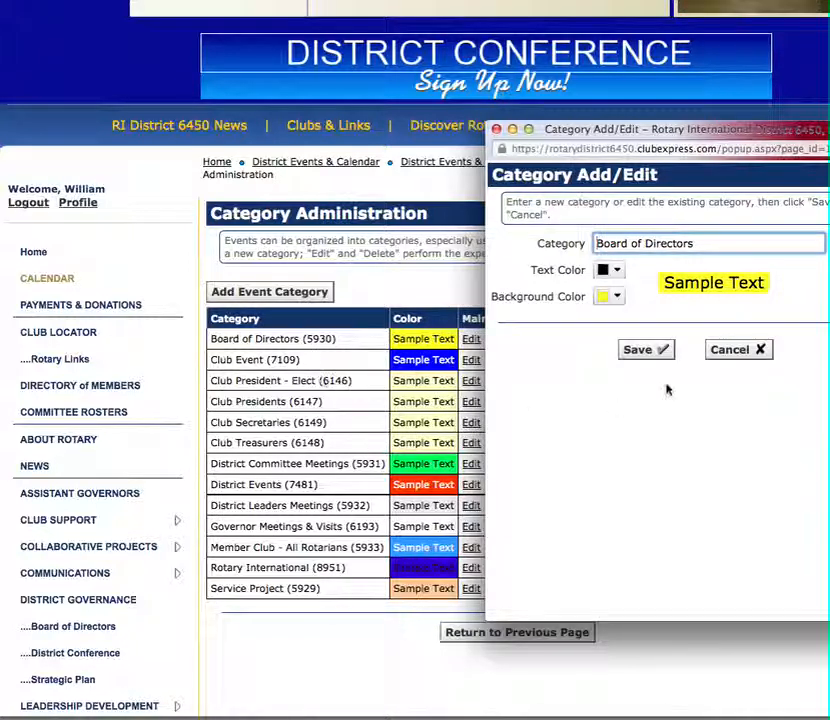
click(726, 349)
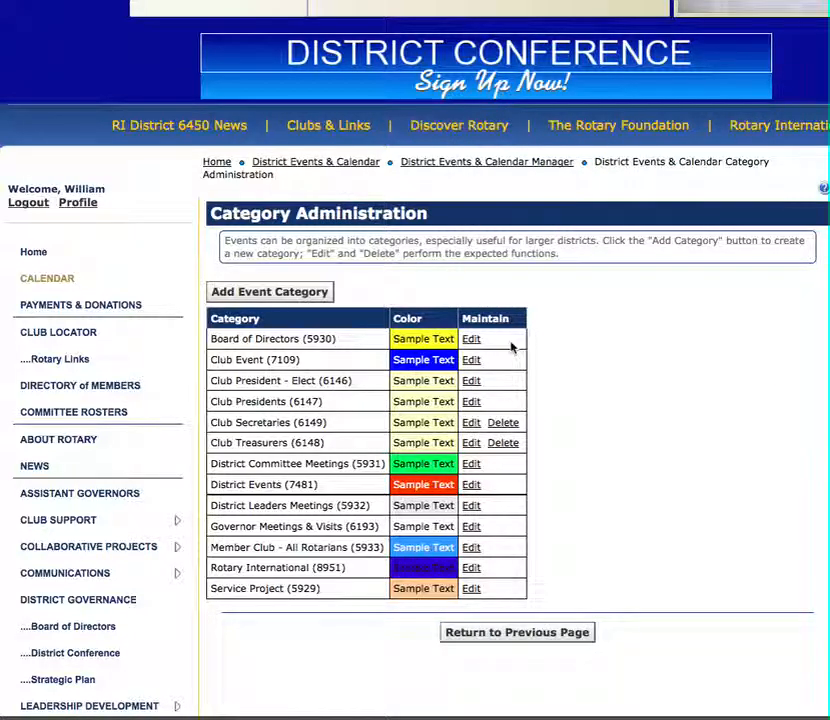
- Open the new event category dialog, cancel it, and return to the events manager
click(269, 292)
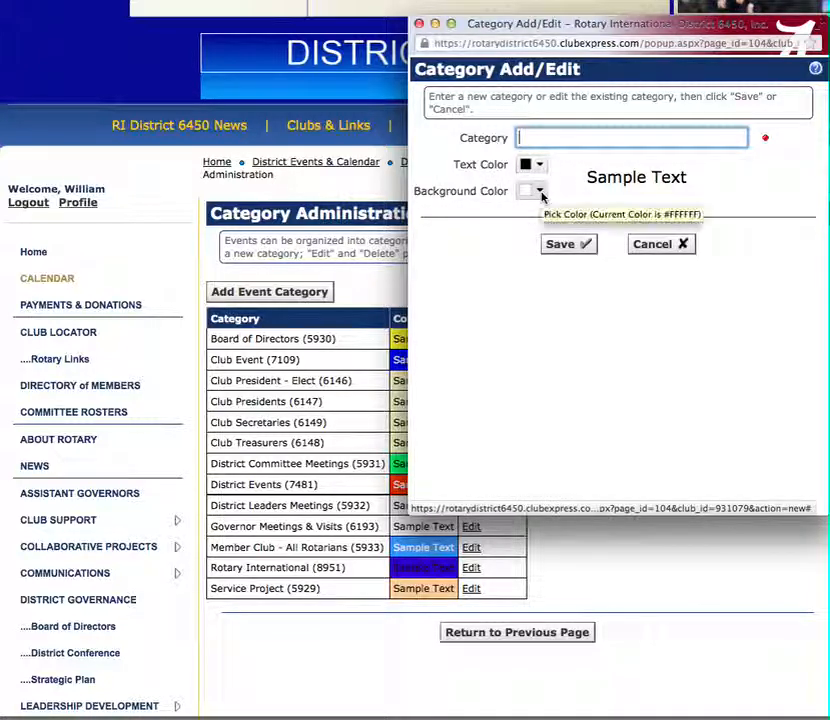
click(660, 243)
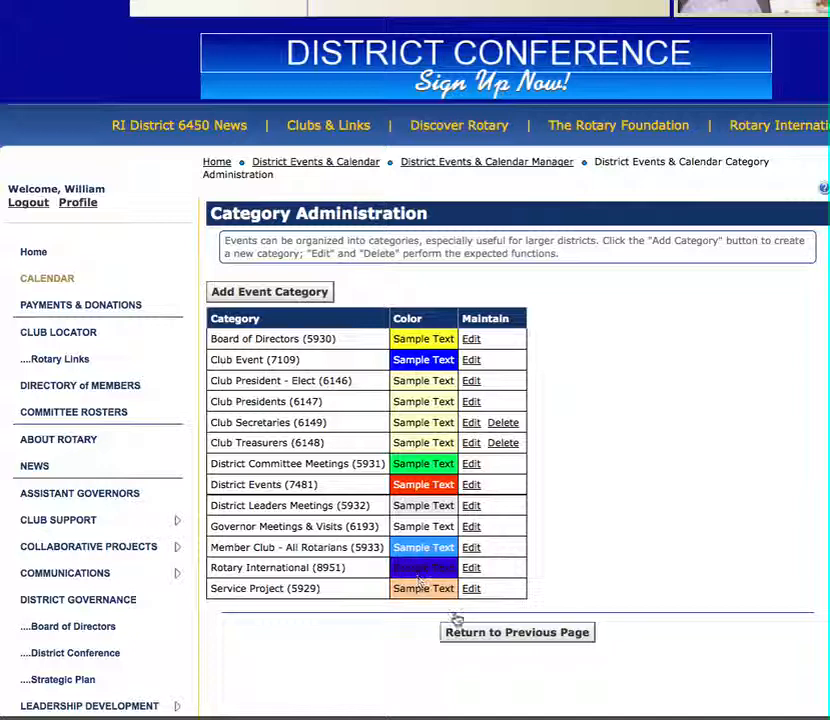
click(481, 636)
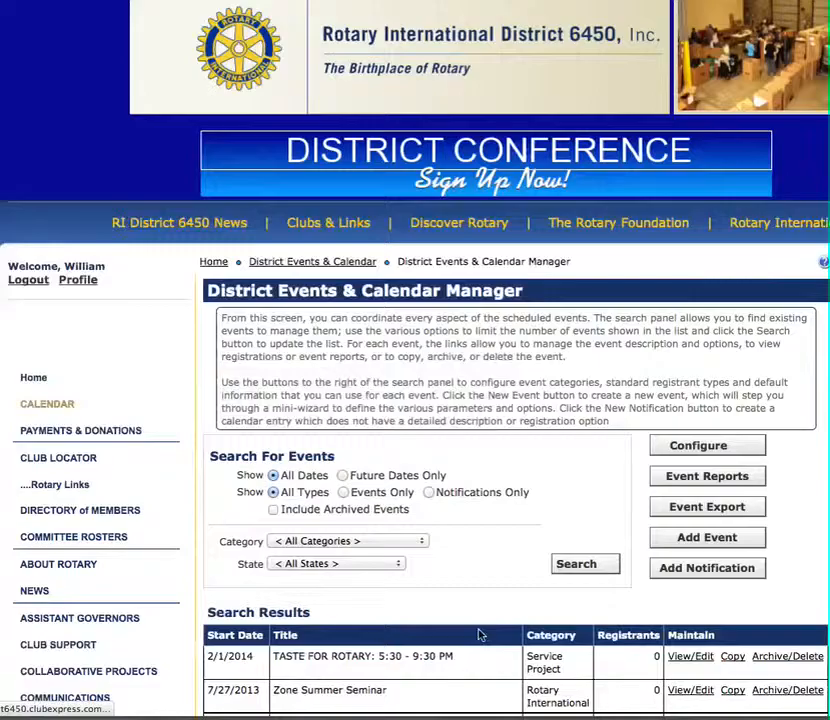
- Open the Registrant Types configuration and review the list of registrant types
click(708, 448)
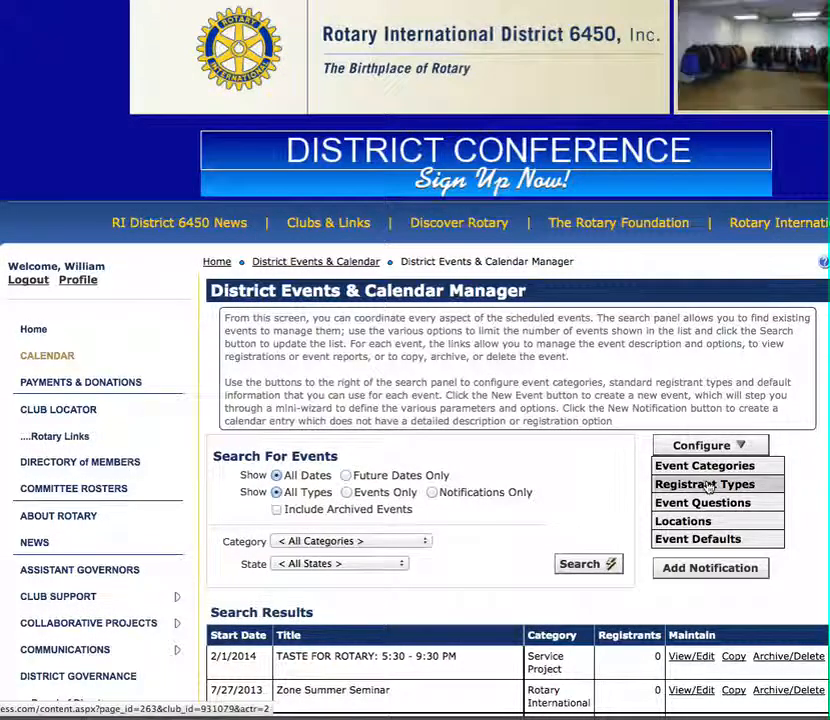
click(708, 485)
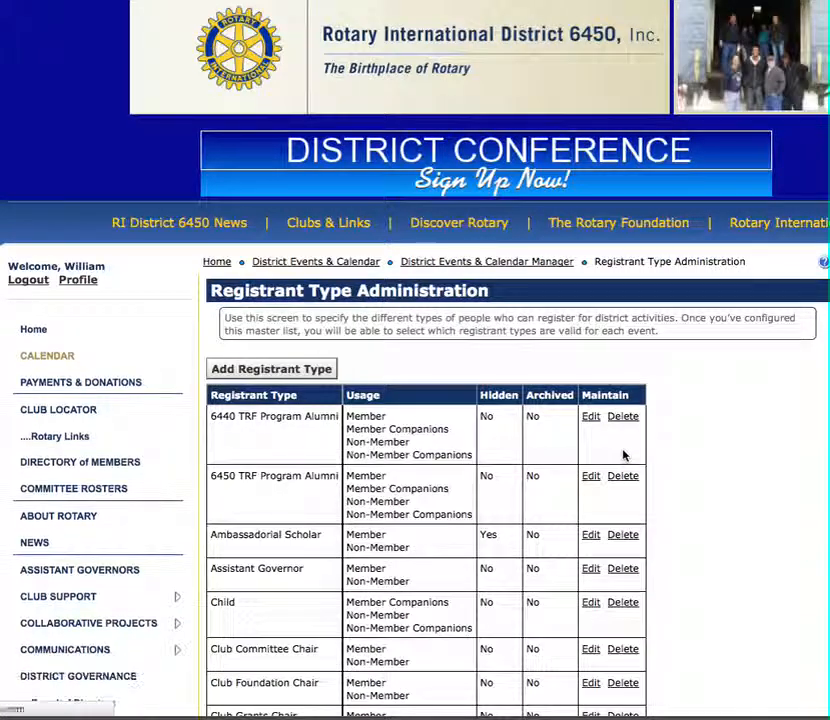
scroll(623, 455, down, 5)
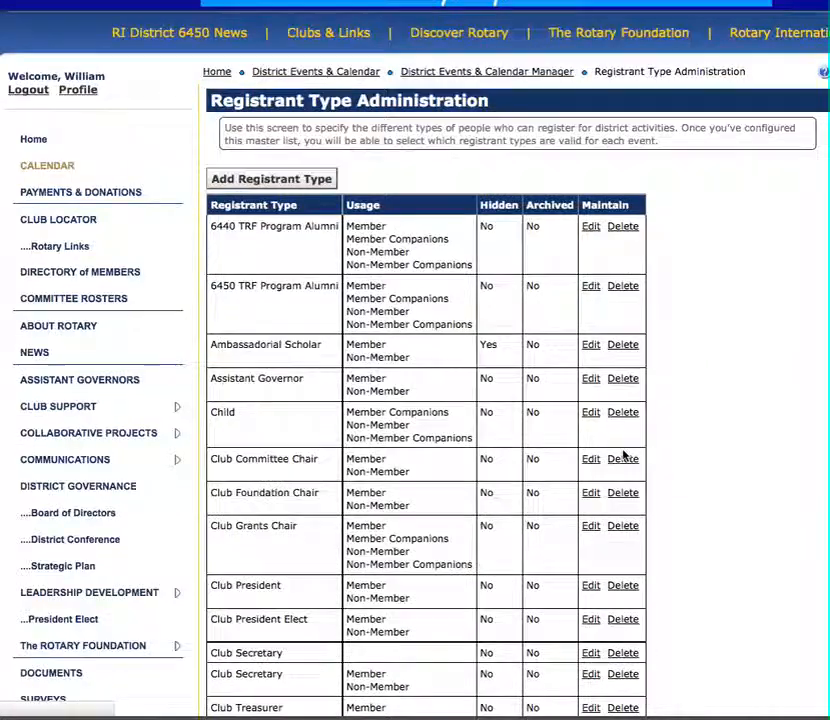
scroll(623, 455, down, 3)
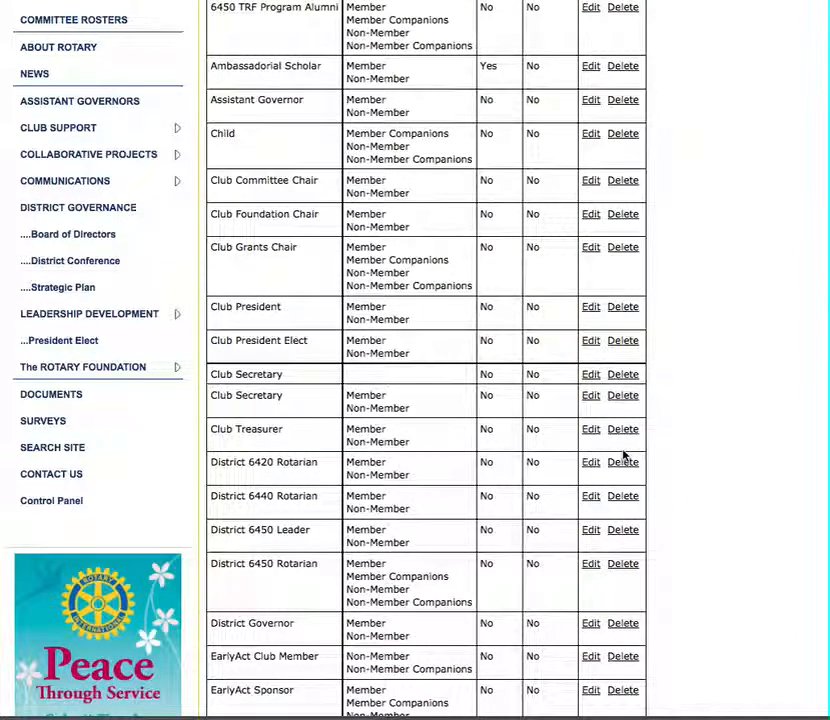
scroll(385, 393, down, 3)
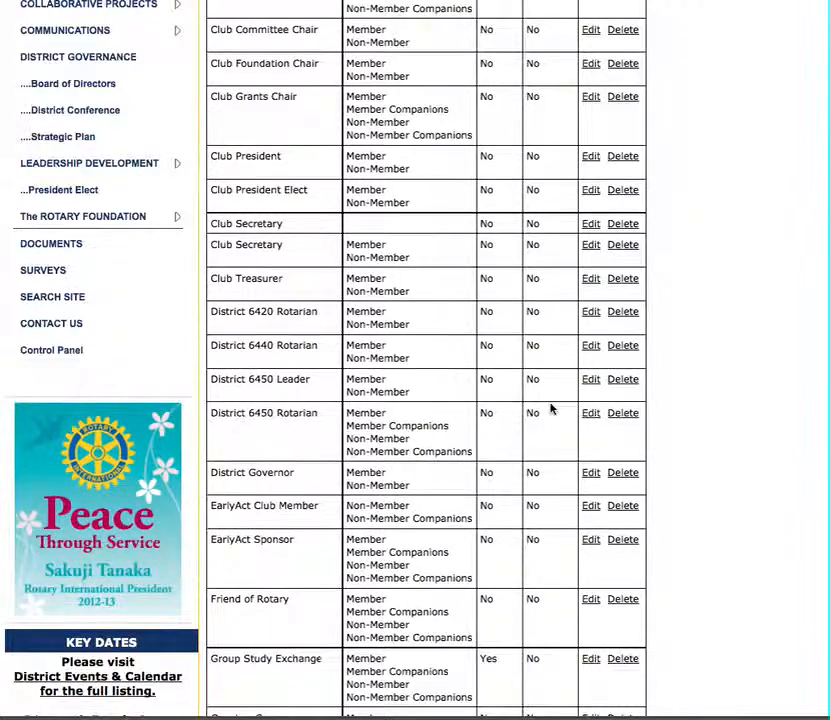
scroll(550, 407, up, 5)
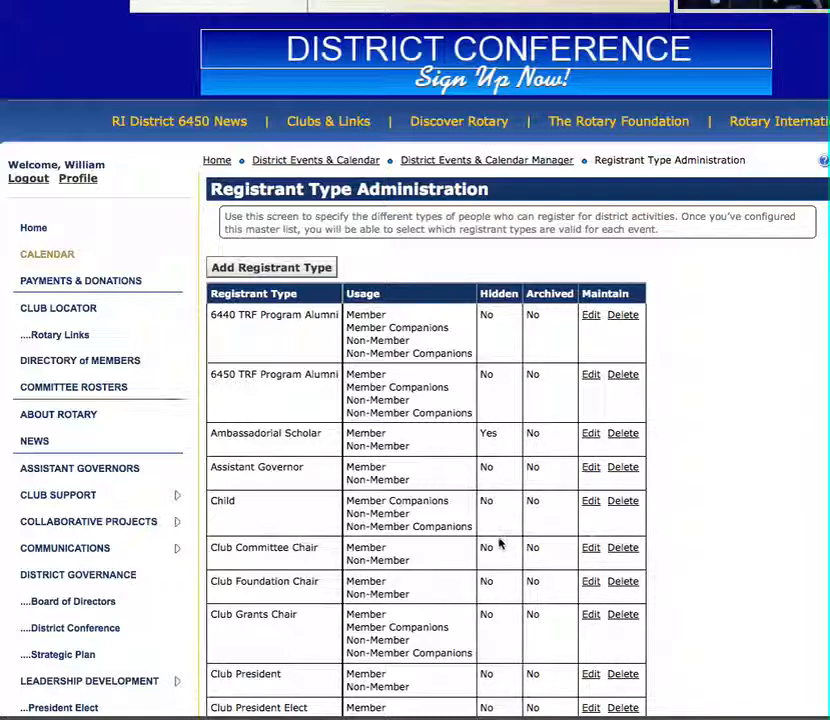
- Open the 6440 TRF Program Alumni registrant type for editing to inspect its fields, then cancel
click(591, 316)
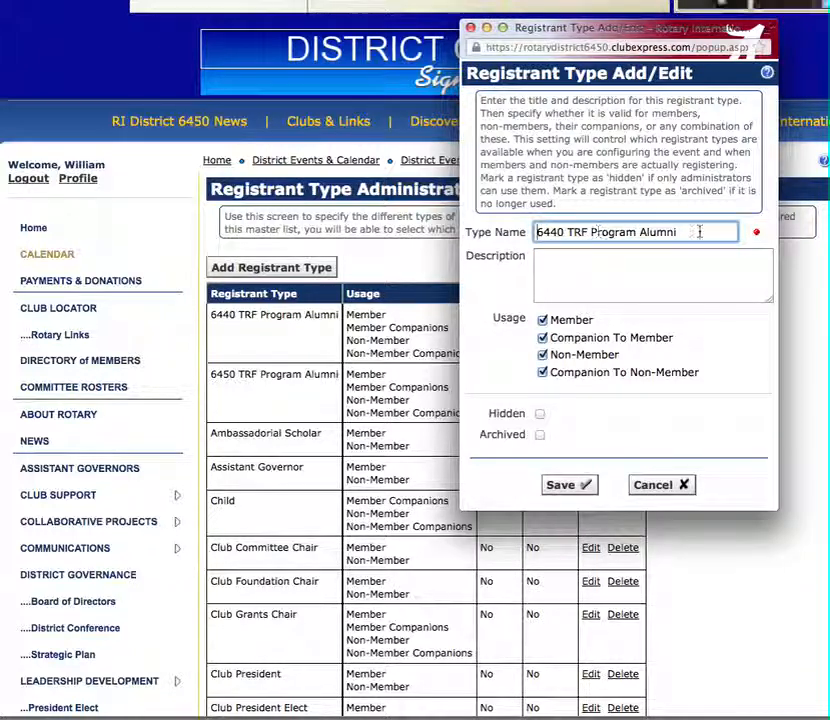
click(578, 270)
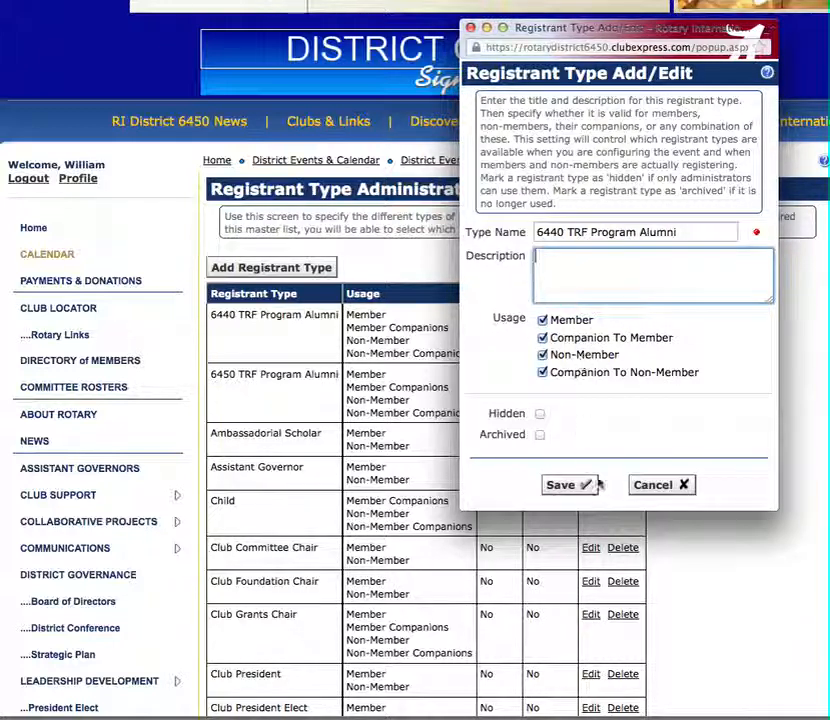
click(690, 484)
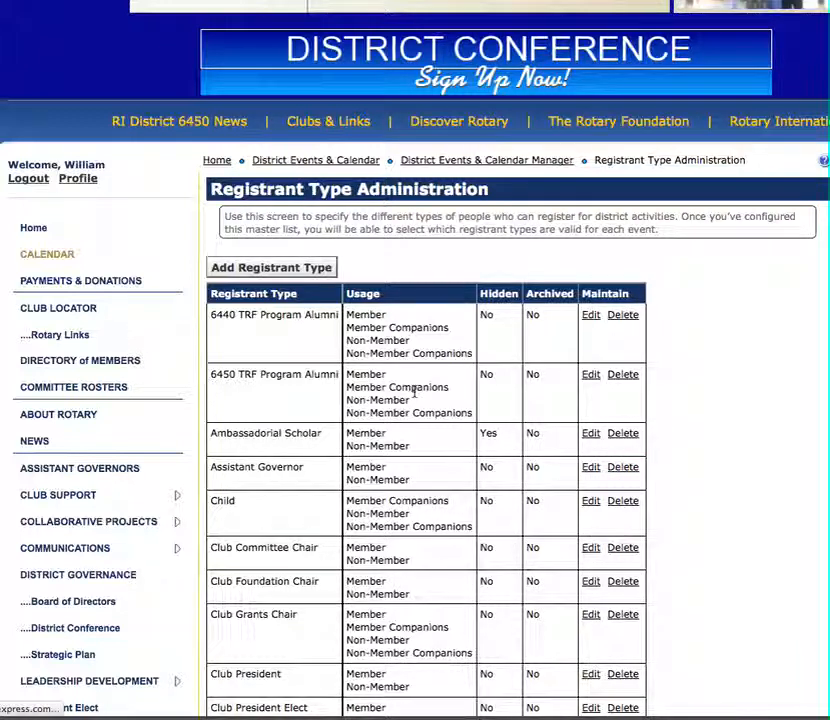
- Go back to the events manager and open the Event Questions configuration
key(super+Left)
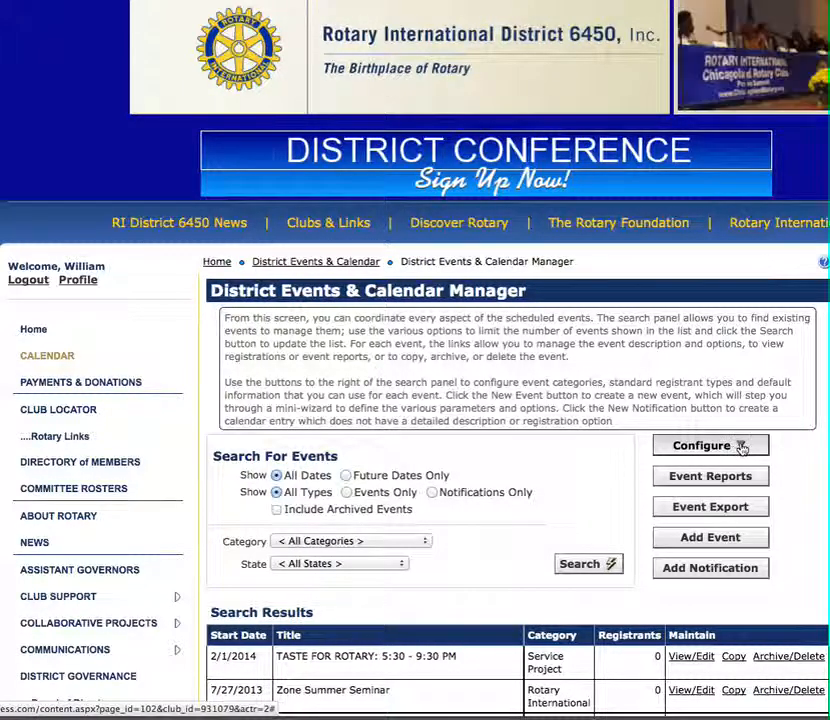
click(740, 446)
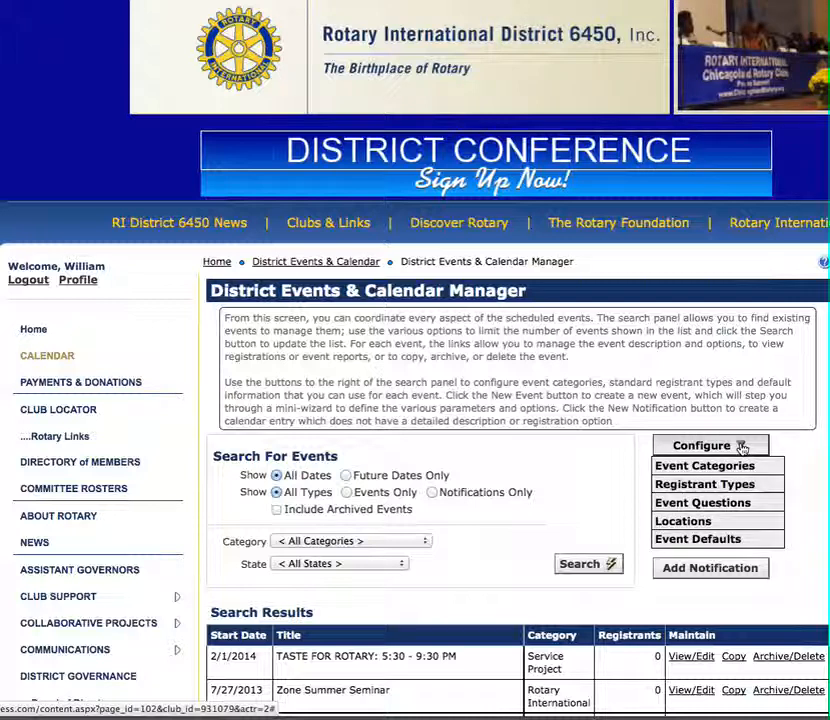
click(733, 508)
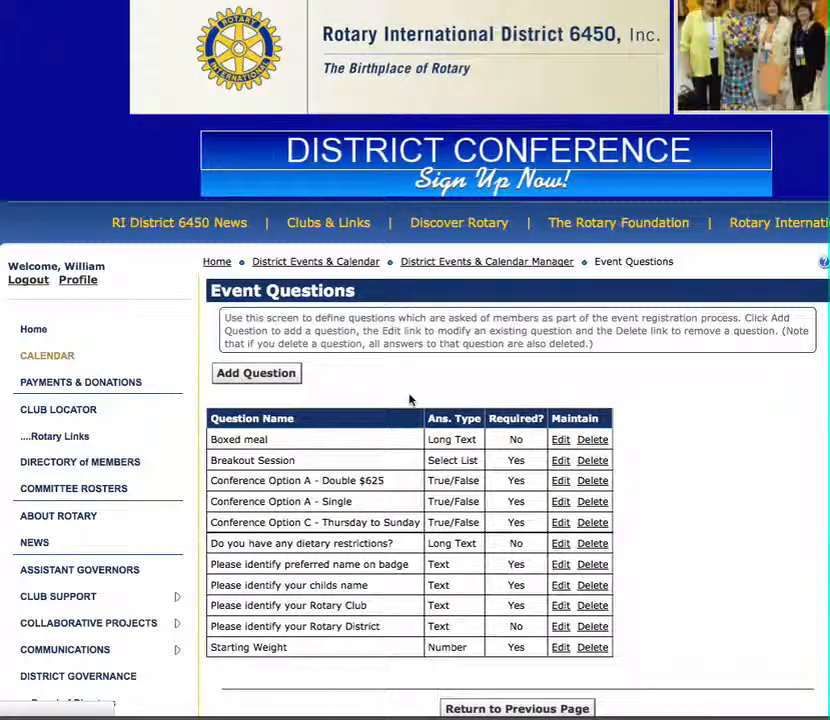
scroll(409, 399, down, 3)
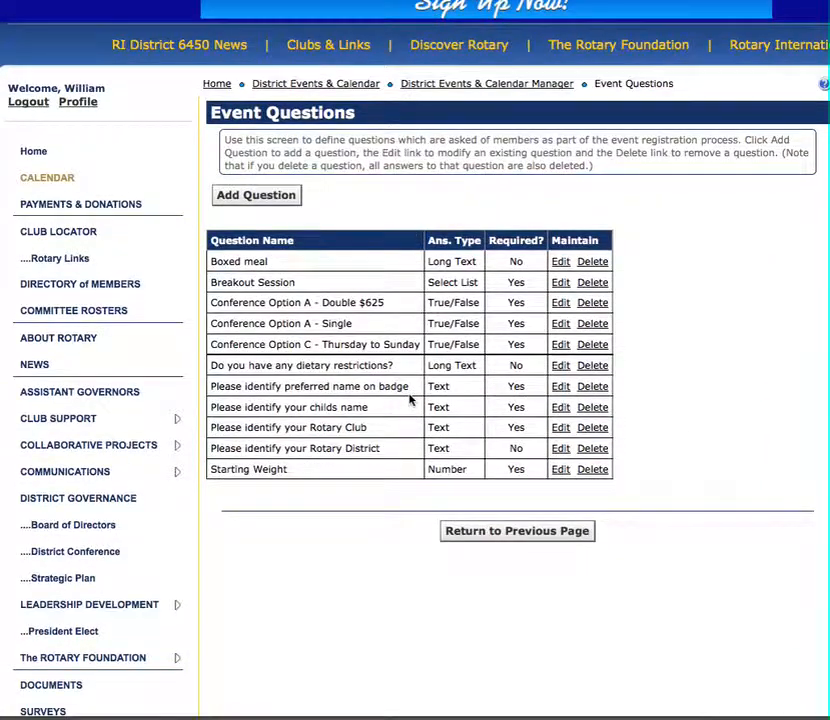